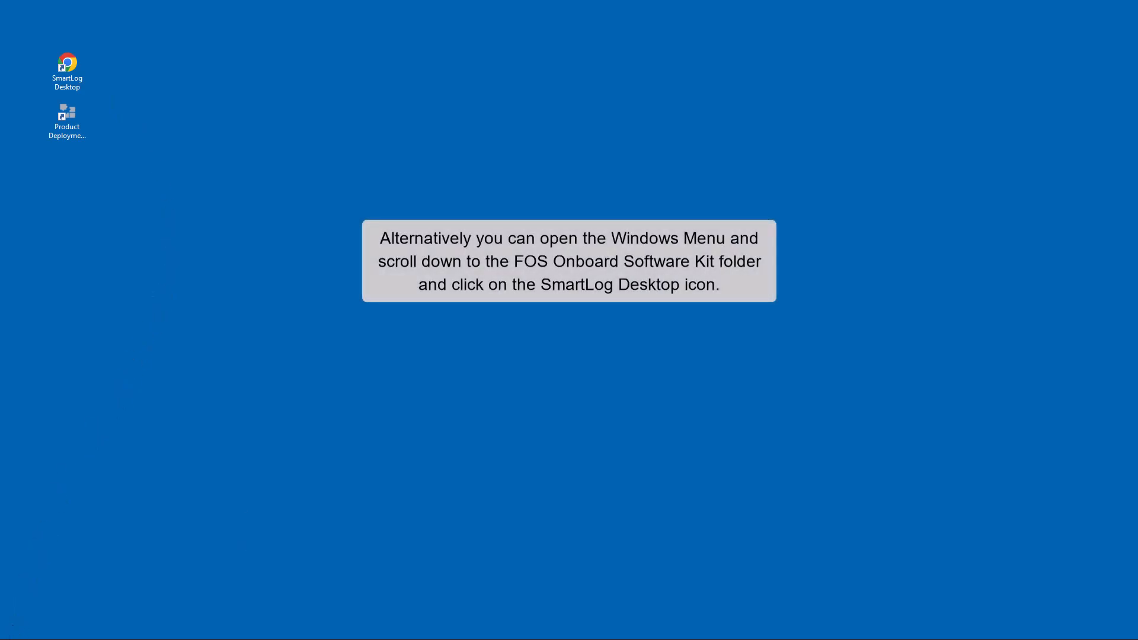
Launch SmartLog Desktop from the FOS Onboard Software Kit folder among the installed Windows programs
{"action": "mouse_move", "coordinate": [9, 637]}
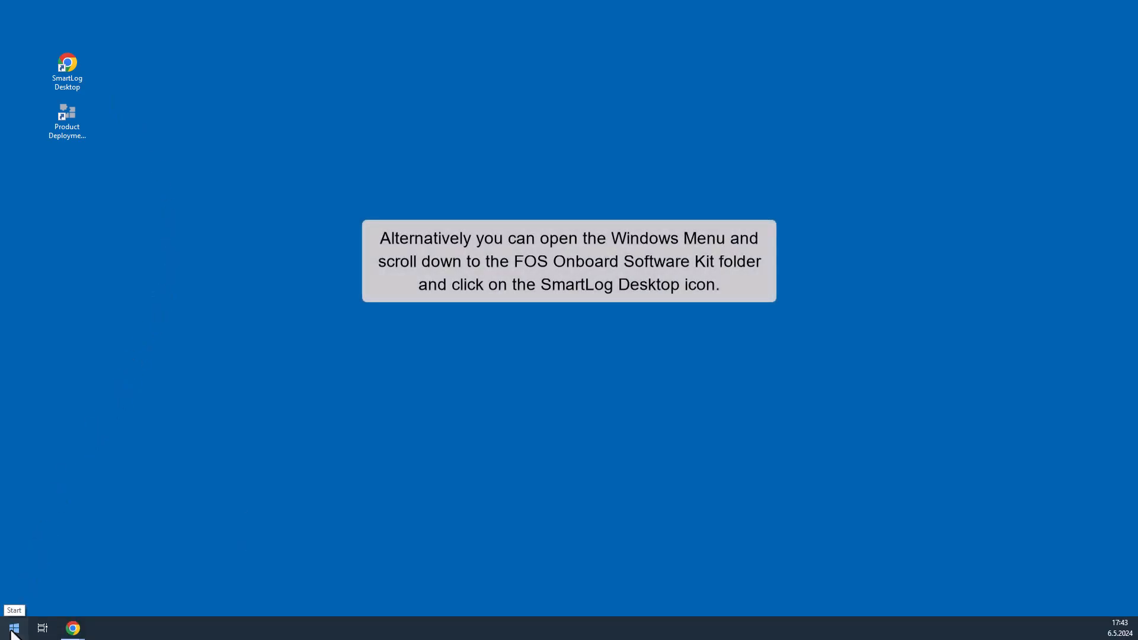
{"action": "left_click", "coordinate": [13, 632]}
{"action": "scroll", "coordinate": [59, 596], "scroll_direction": "down", "scroll_amount": 4}
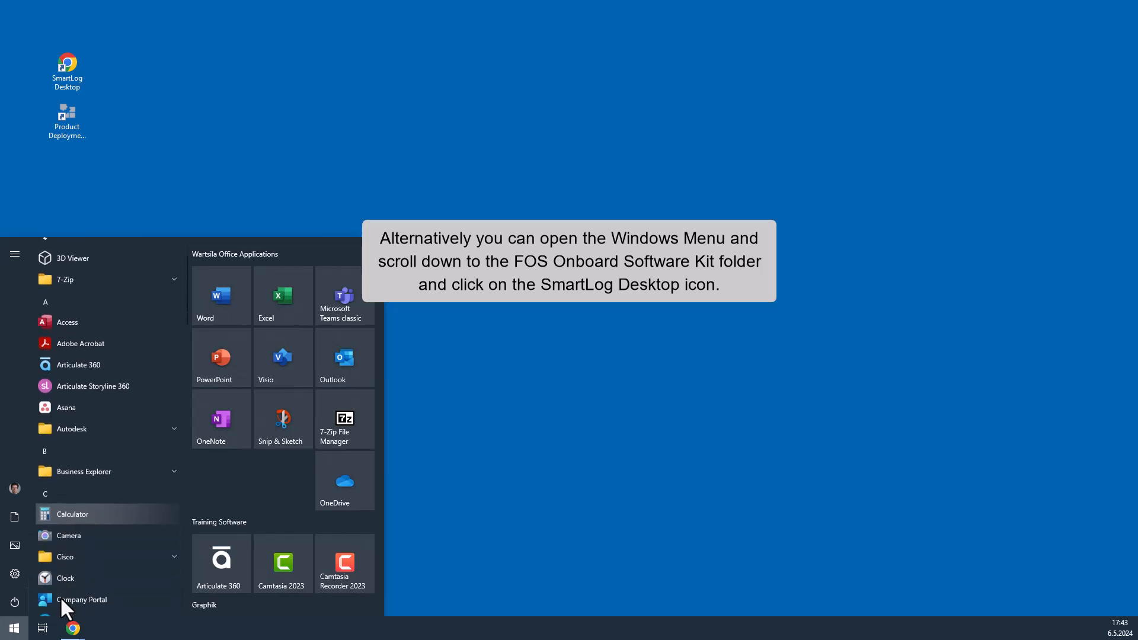
{"action": "scroll", "coordinate": [68, 597], "scroll_direction": "down", "scroll_amount": 3}
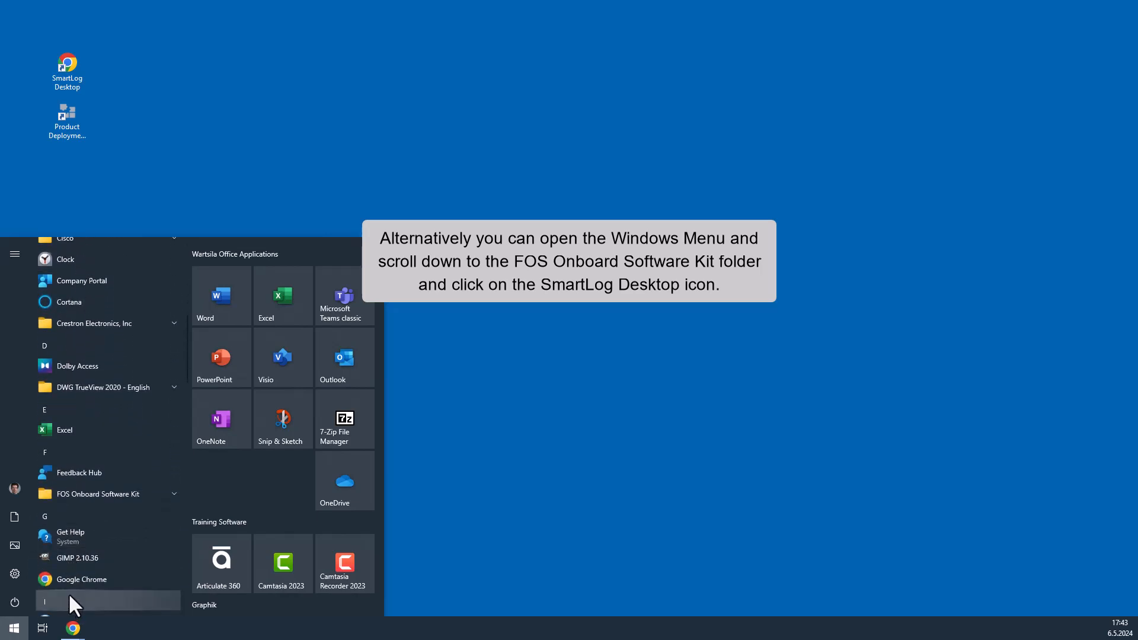
{"action": "left_click", "coordinate": [105, 497]}
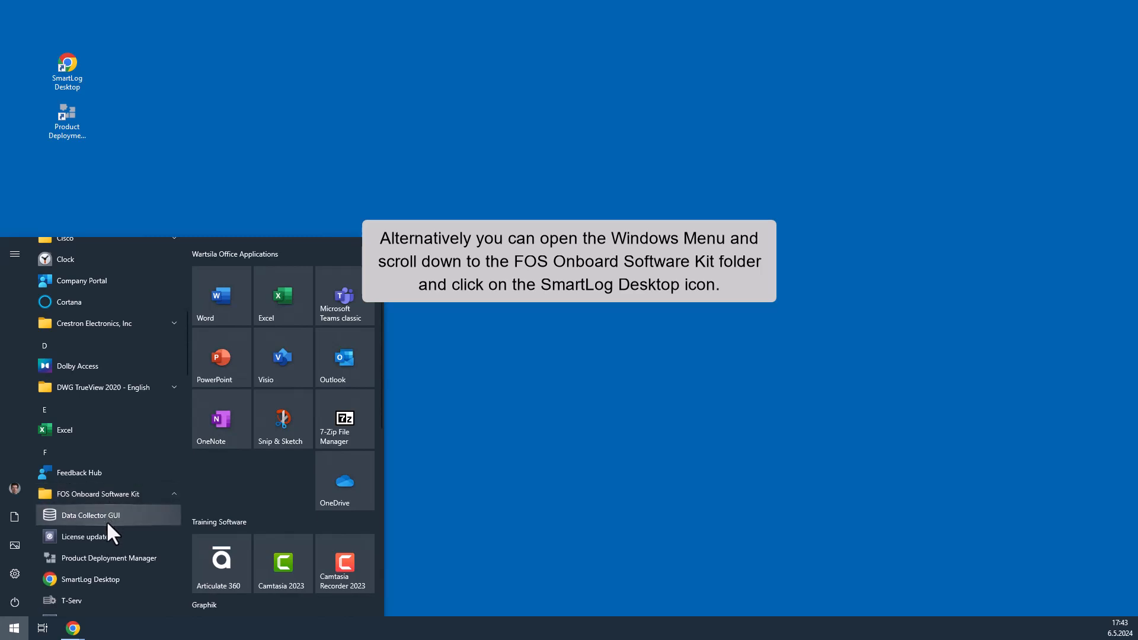
{"action": "left_click", "coordinate": [96, 581]}
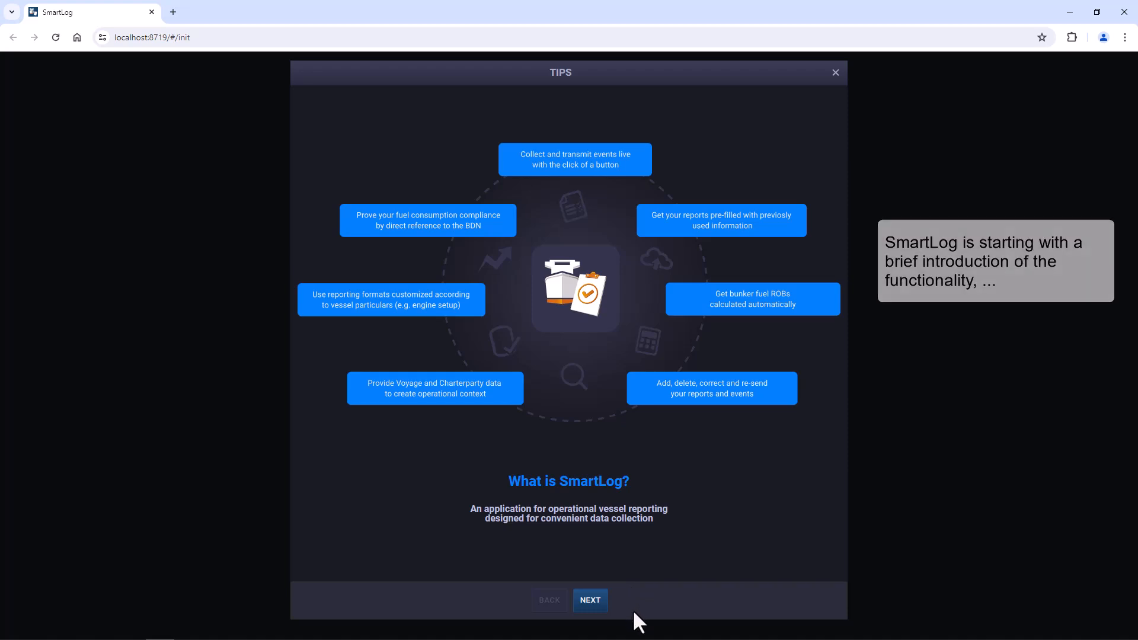
Go through the introductory tips and welcome page, and skip the optional restore from backup
{"action": "left_click", "coordinate": [591, 600]}
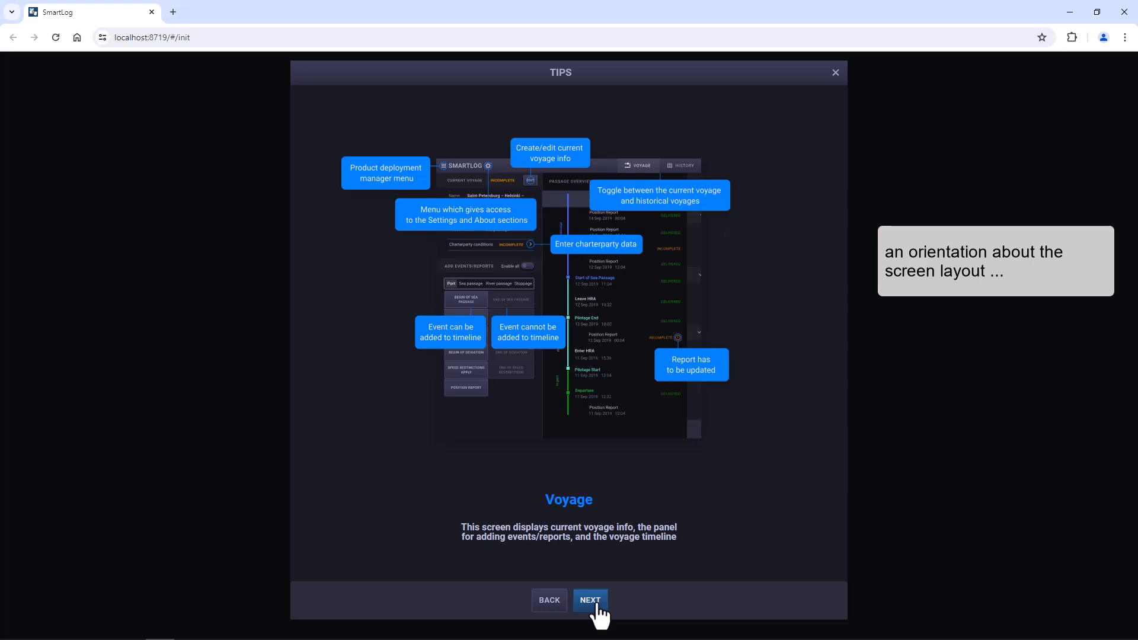
{"action": "left_click", "coordinate": [591, 601]}
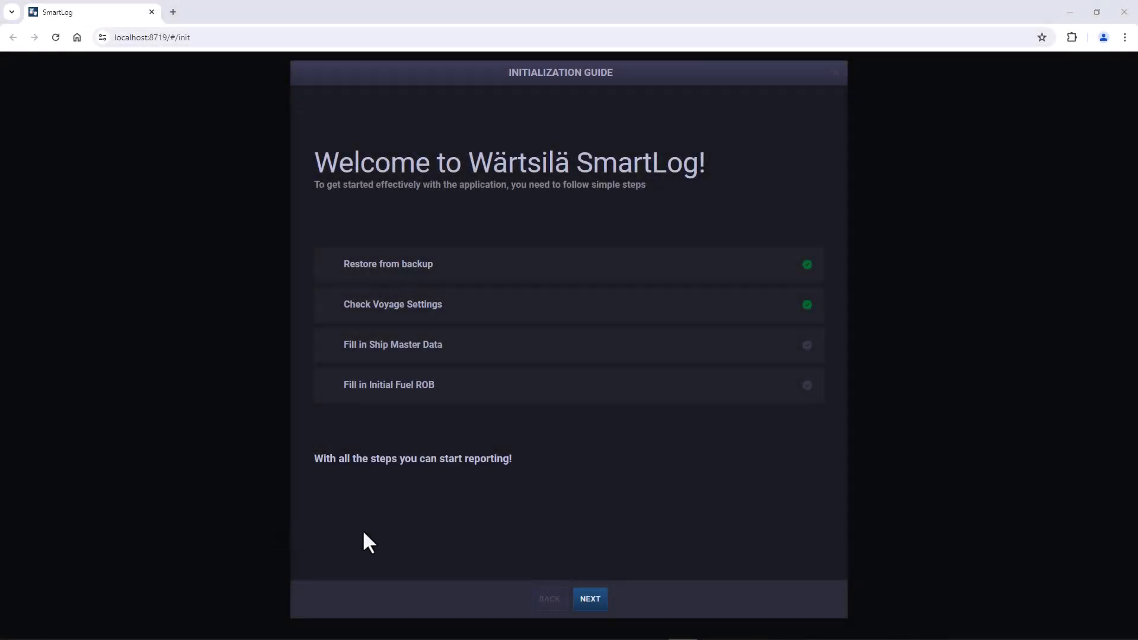
{"action": "left_click", "coordinate": [591, 600]}
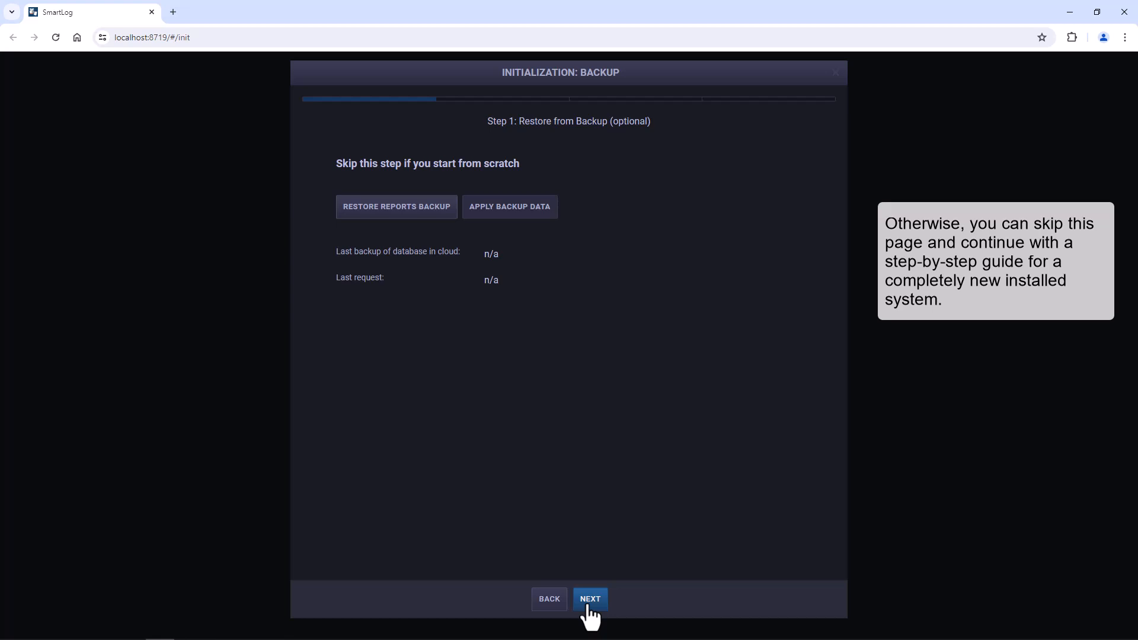
{"action": "left_click", "coordinate": [589, 606]}
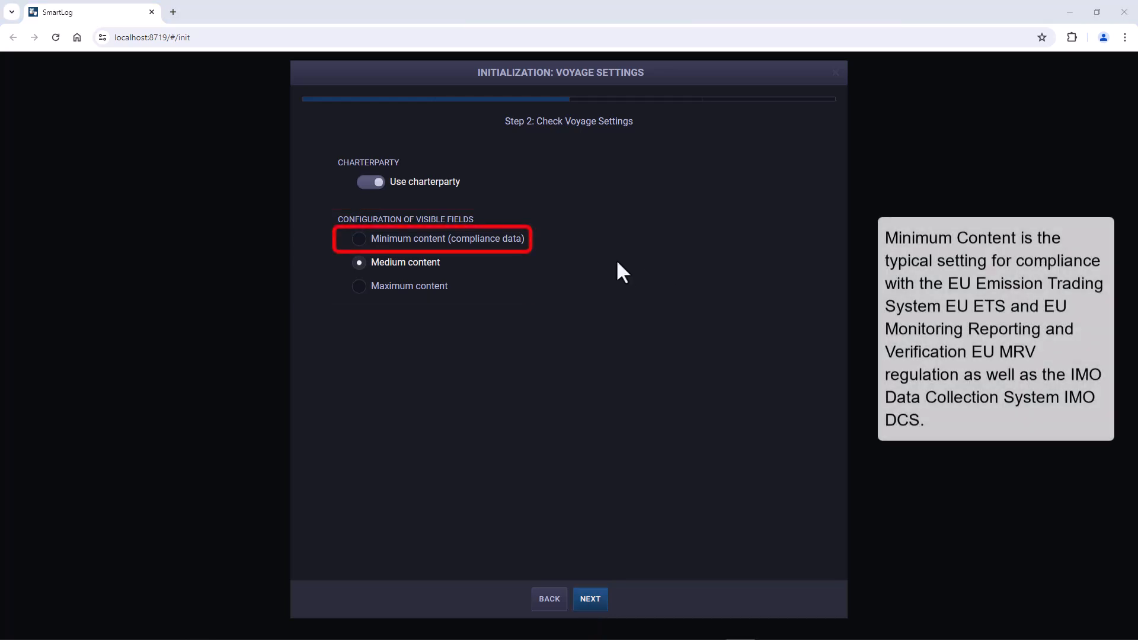
Set the configuration of visible fields to Maximum content and continue to the ship master data
{"action": "left_click", "coordinate": [486, 242]}
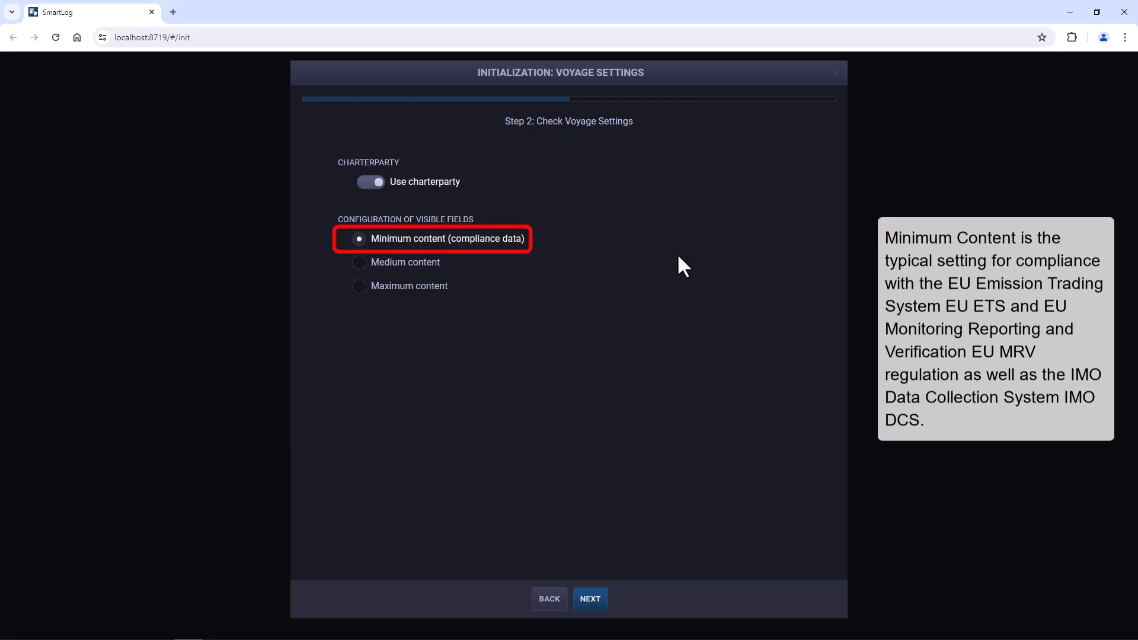
{"action": "left_click", "coordinate": [436, 265]}
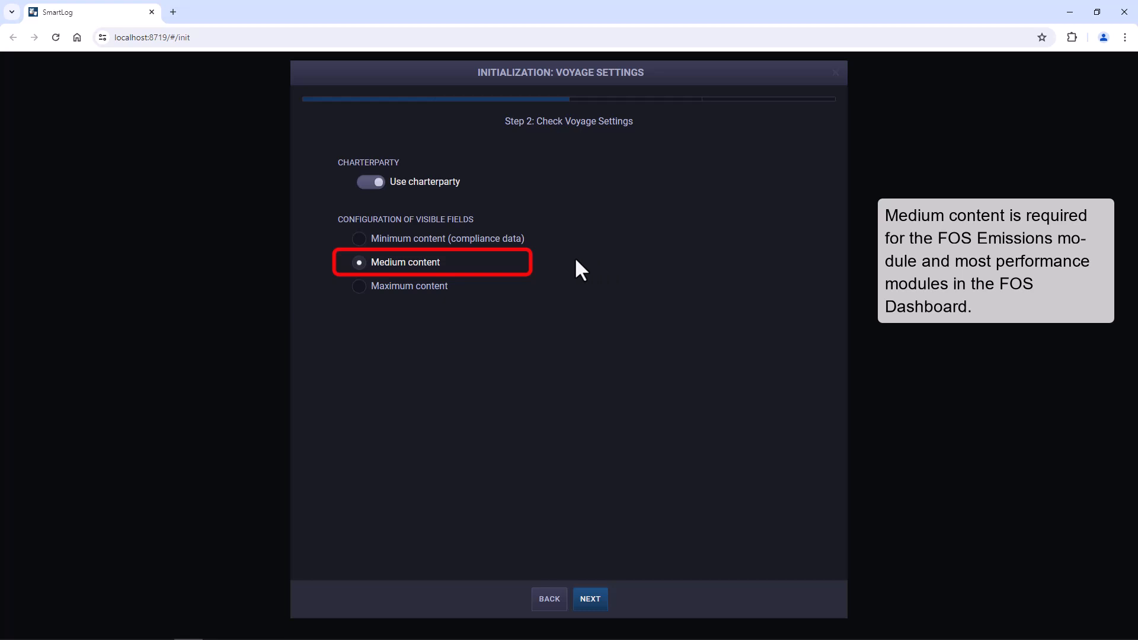
{"action": "left_click", "coordinate": [425, 289]}
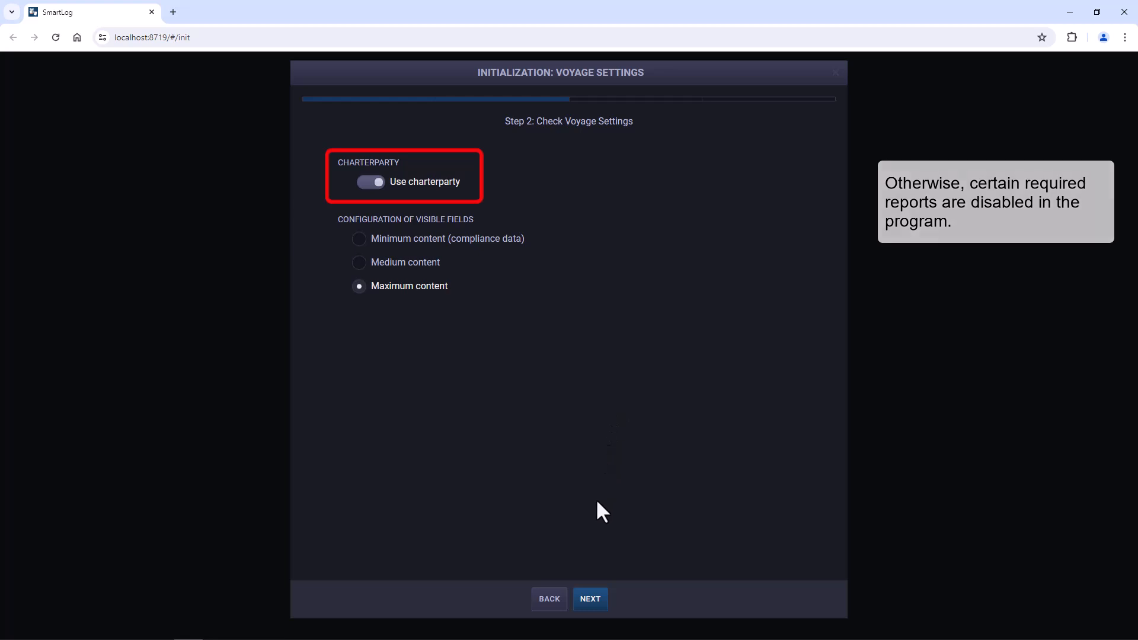
{"action": "left_click", "coordinate": [589, 603]}
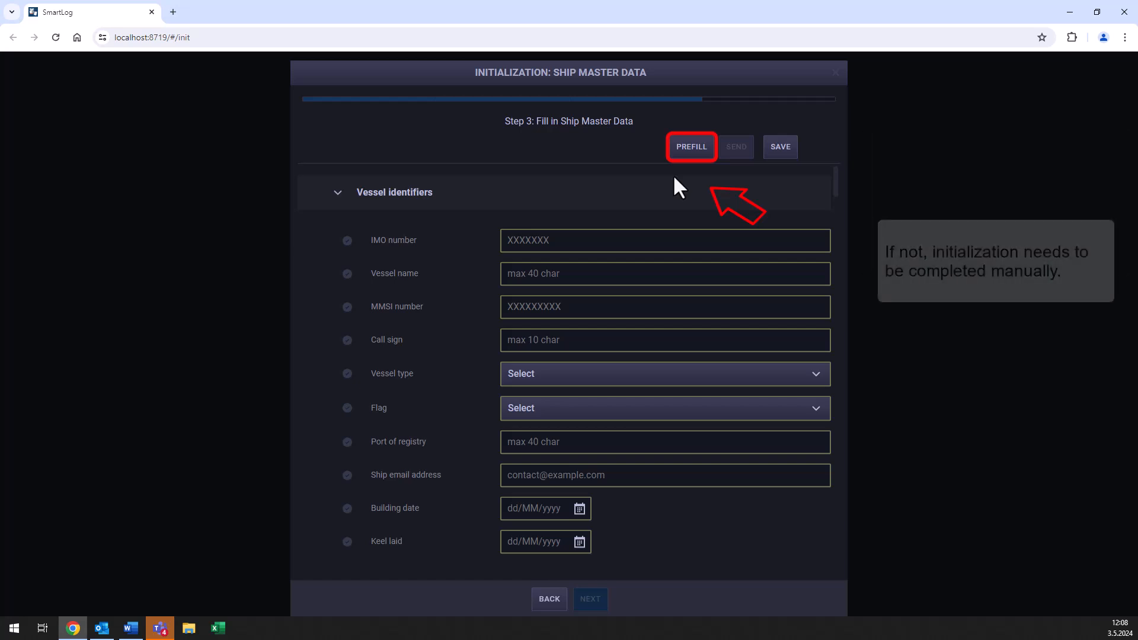
Enter the vessel's IMO number 1234567, name FOS Explorer, MMSI number 987654321 and call sign FOSWV
{"action": "left_click", "coordinate": [518, 243]}
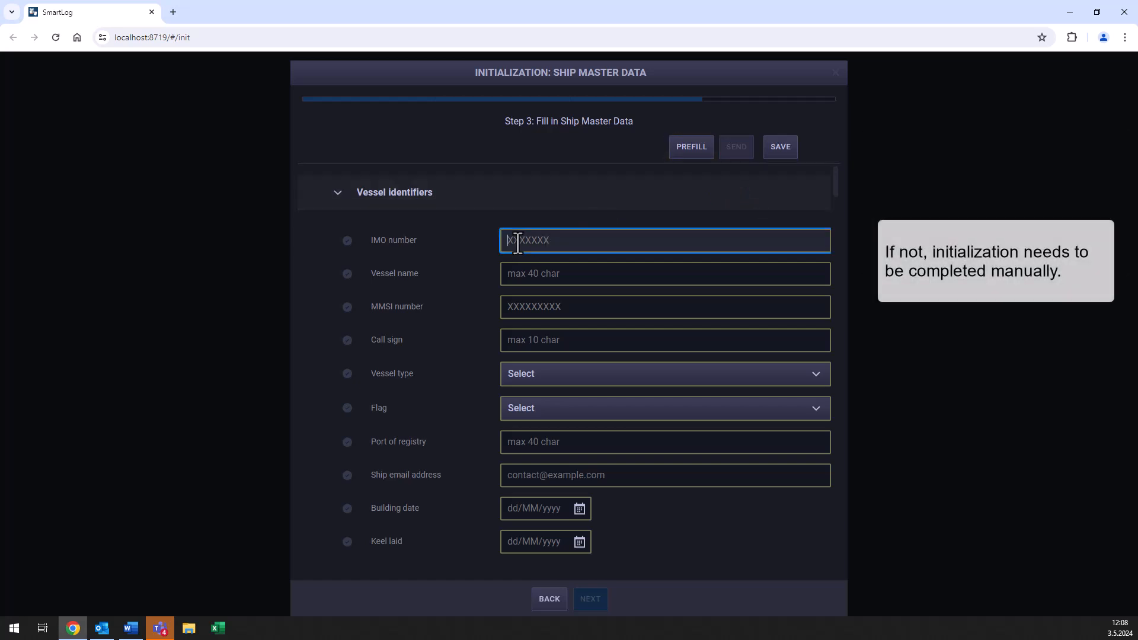
{"action": "type", "text": "1234567"}
{"action": "left_click", "coordinate": [516, 273]}
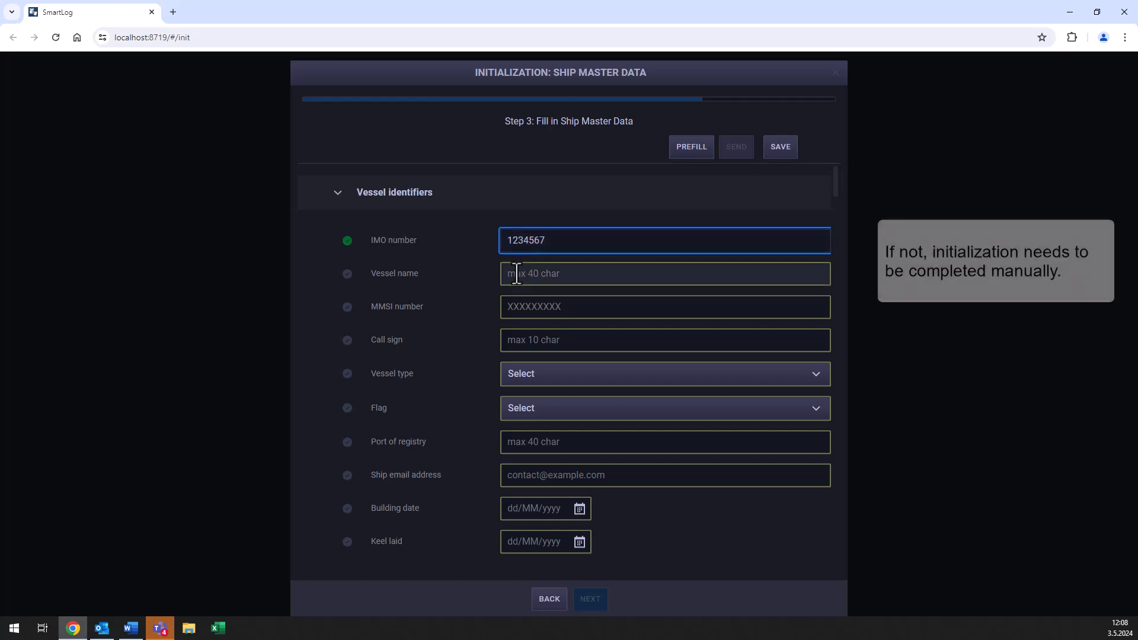
{"action": "type", "text": "FOS Explorer"}
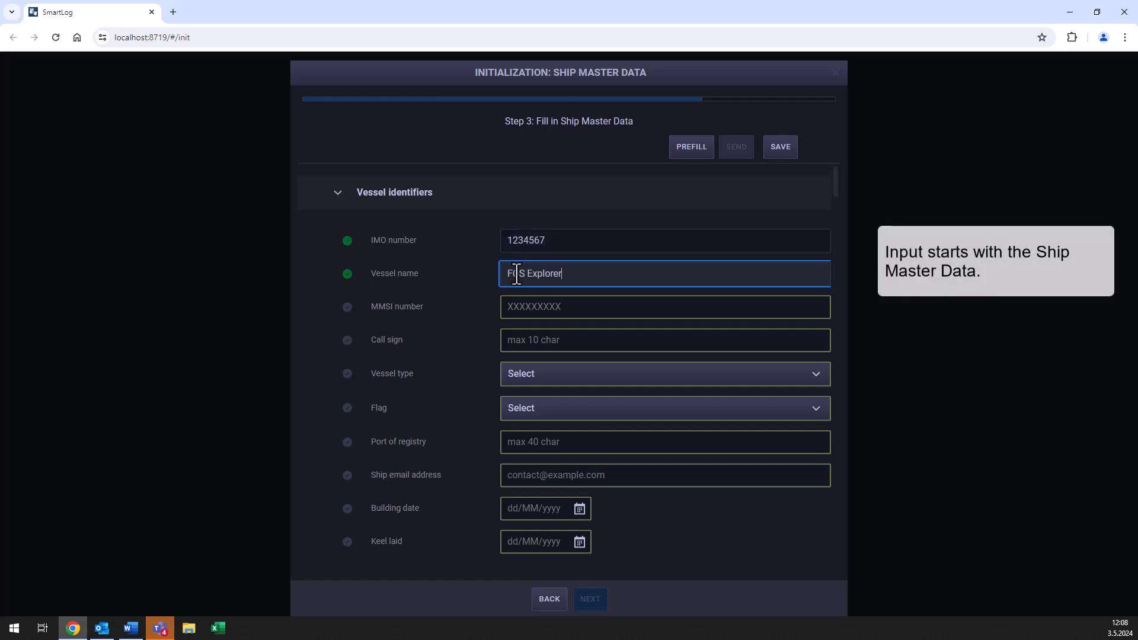
{"action": "left_click", "coordinate": [522, 307]}
{"action": "type", "text": "987654321"}
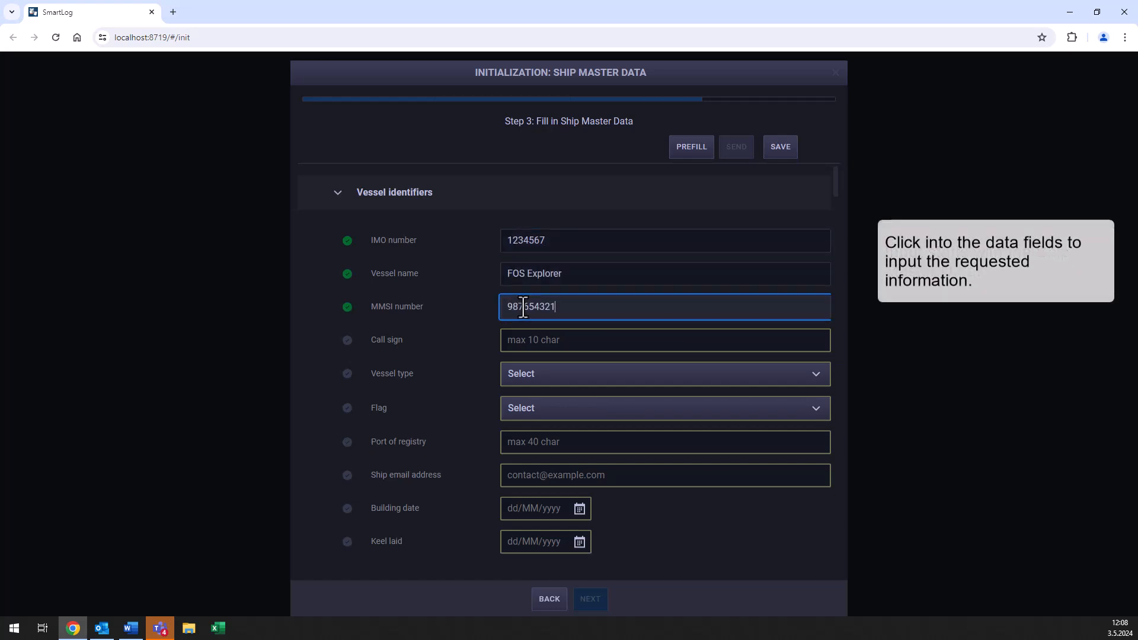
{"action": "left_click", "coordinate": [518, 339]}
{"action": "type", "text": "FOSWV"}
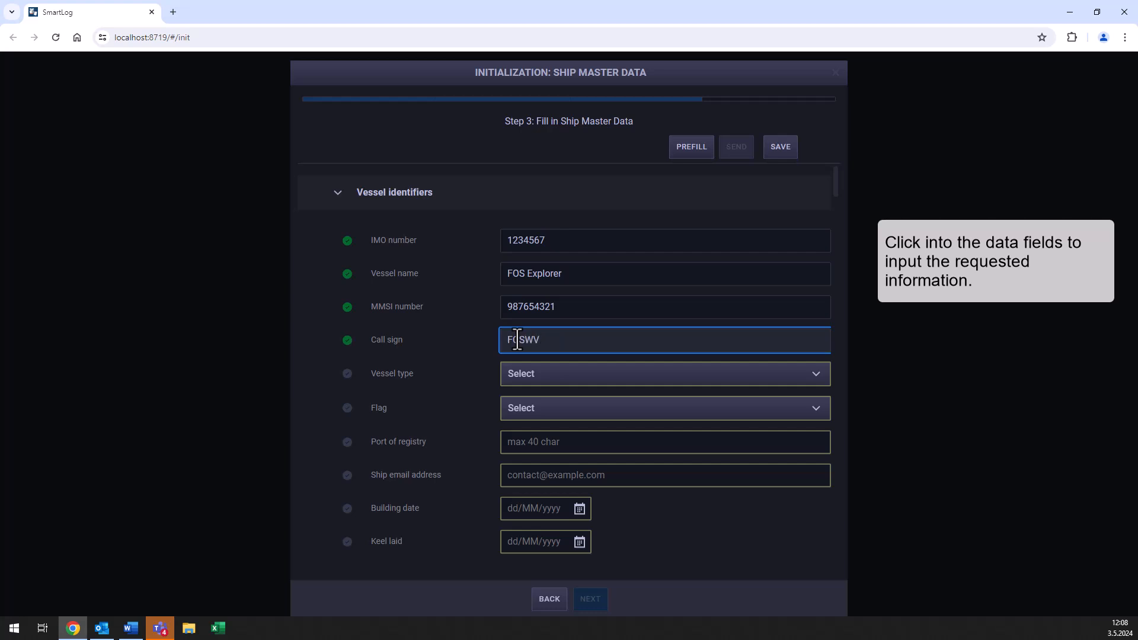
Set the vessel type to Container and the flag to Finland, and save the vessel identifiers
{"action": "left_click", "coordinate": [530, 375]}
{"action": "left_click", "coordinate": [531, 472]}
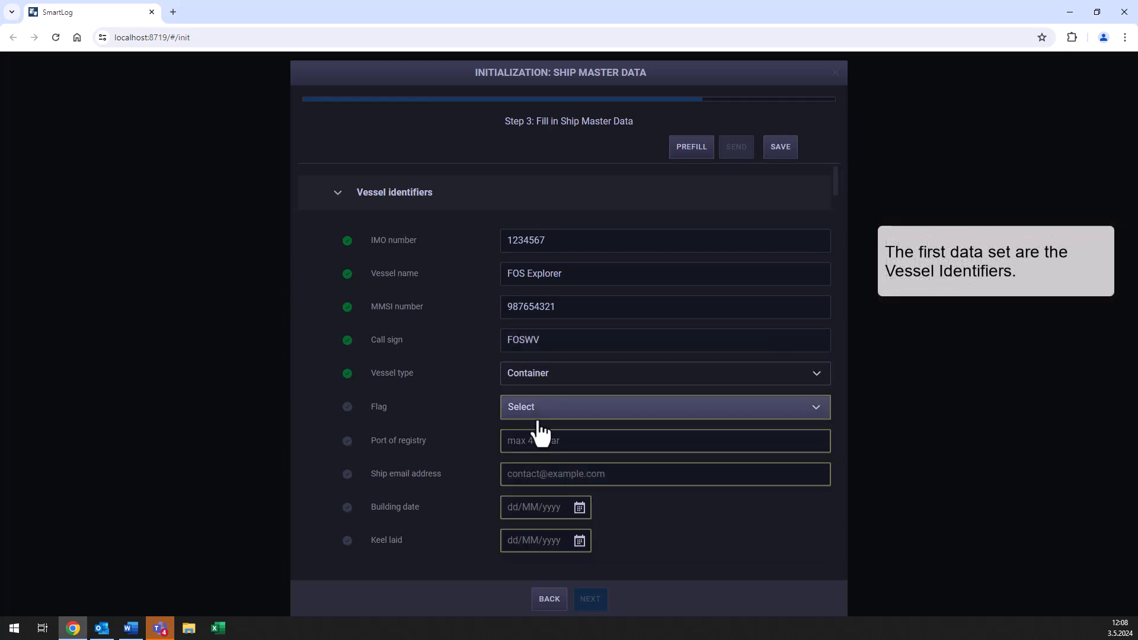
{"action": "left_click", "coordinate": [538, 408]}
{"action": "scroll", "coordinate": [566, 489], "scroll_direction": "down", "scroll_amount": 10}
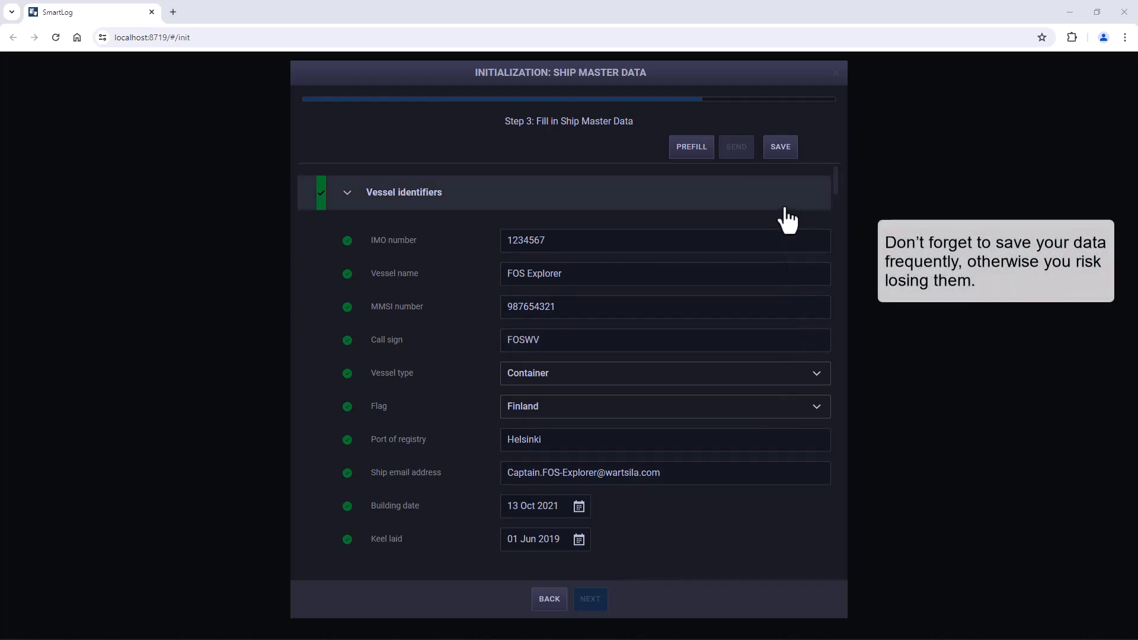
{"action": "left_click", "coordinate": [785, 152]}
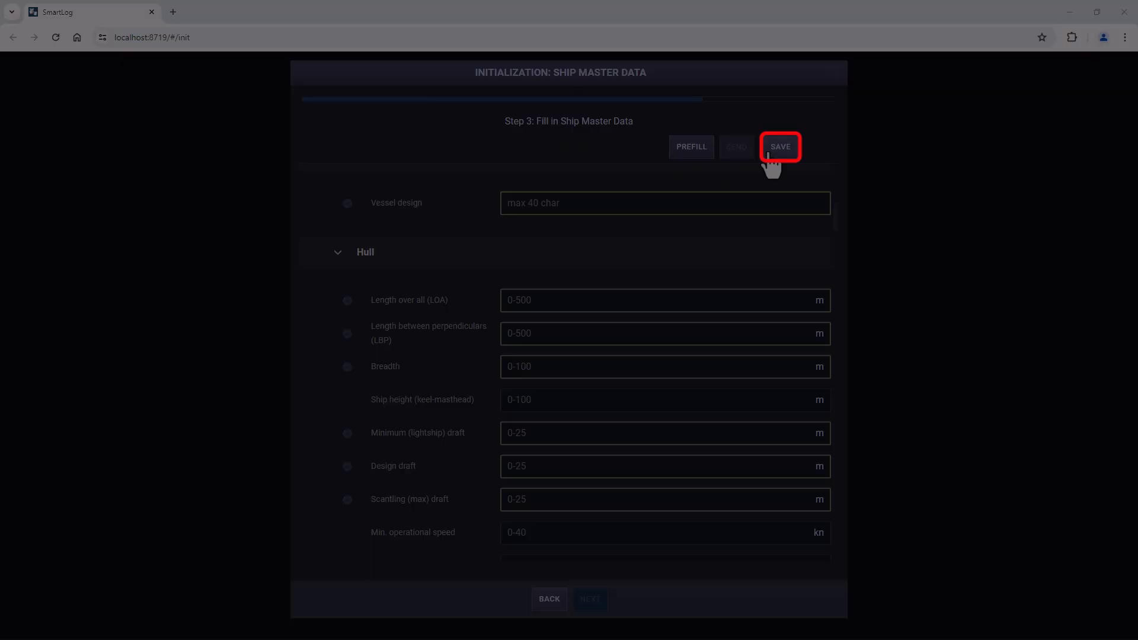
Enter 2650 TEU WSD80 as vessel design, 208,36 m as length over all and 197,14 m as length between perpendiculars
{"action": "left_click", "coordinate": [524, 207]}
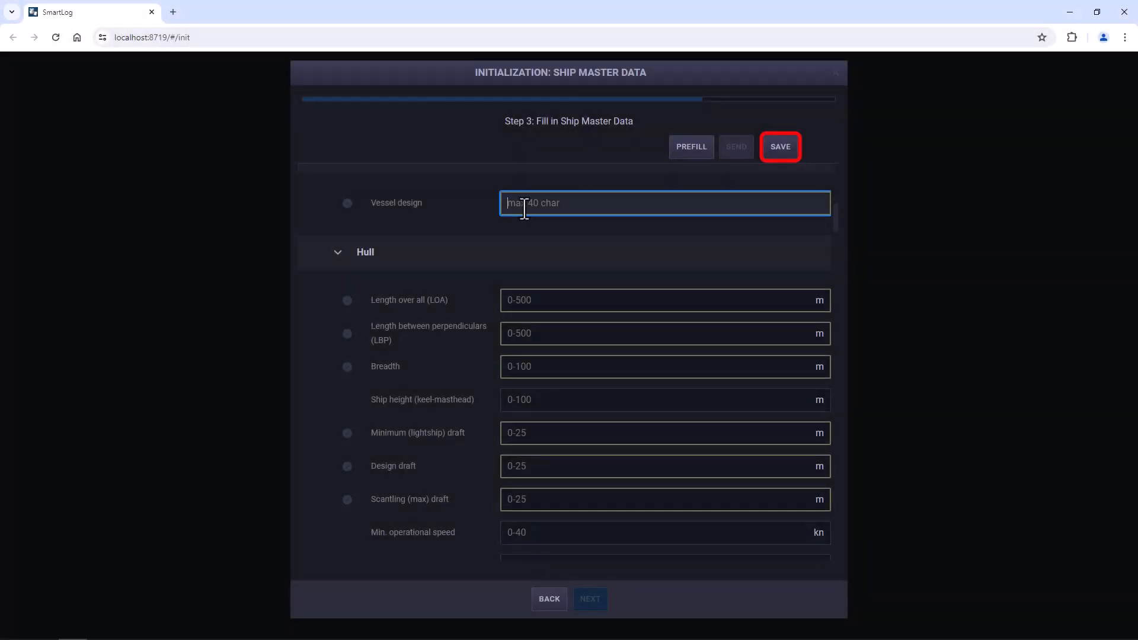
{"action": "type", "text": "2650 TEU WSD80"}
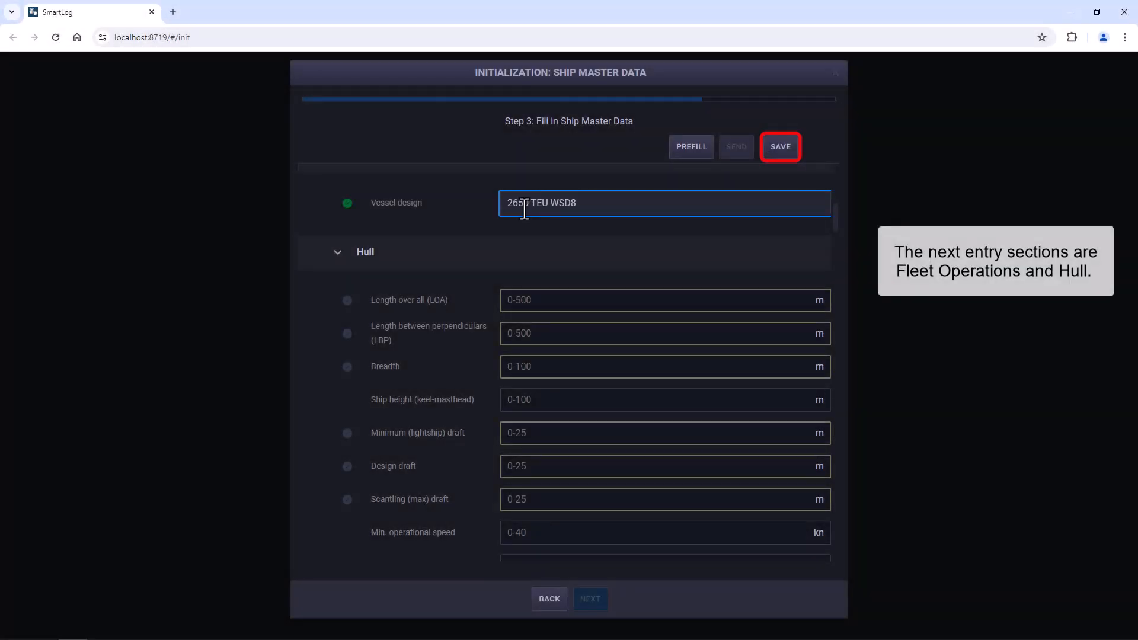
{"action": "key", "text": "Tab"}
{"action": "type", "text": "208,36"}
{"action": "key", "text": "Tab"}
{"action": "type", "text": "197,14"}
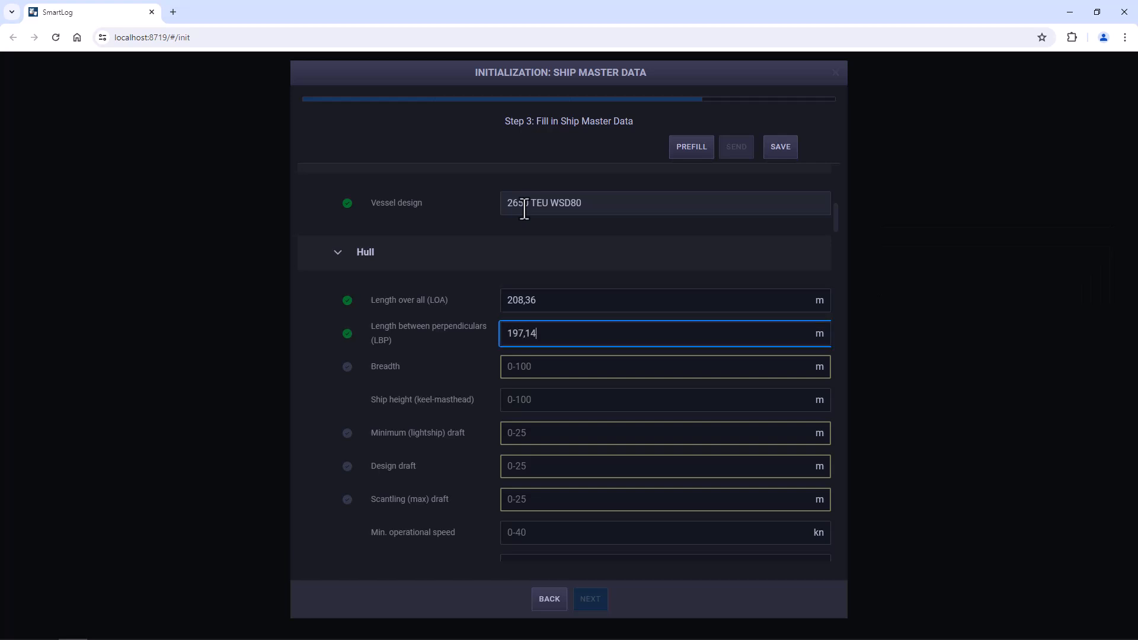
Set the hull's breadth to 29,4 m, fill in the ship height, and save the hull data
{"action": "key", "text": "Tab"}
{"action": "type", "text": "29,4"}
{"action": "key", "text": "Tab"}
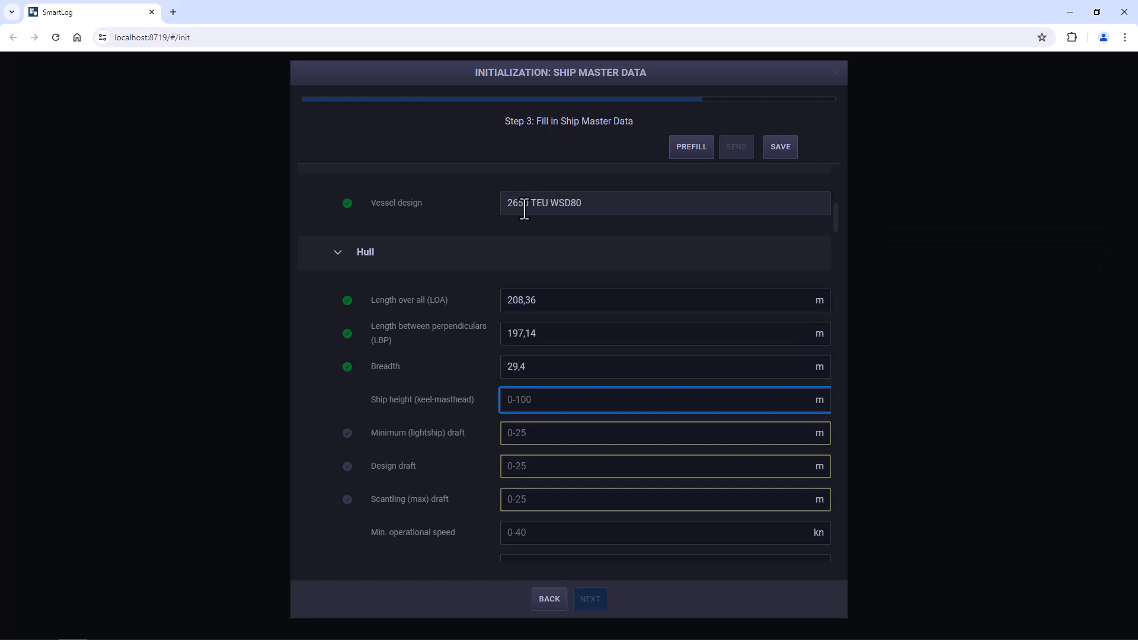
{"action": "type", "text": "52,"}
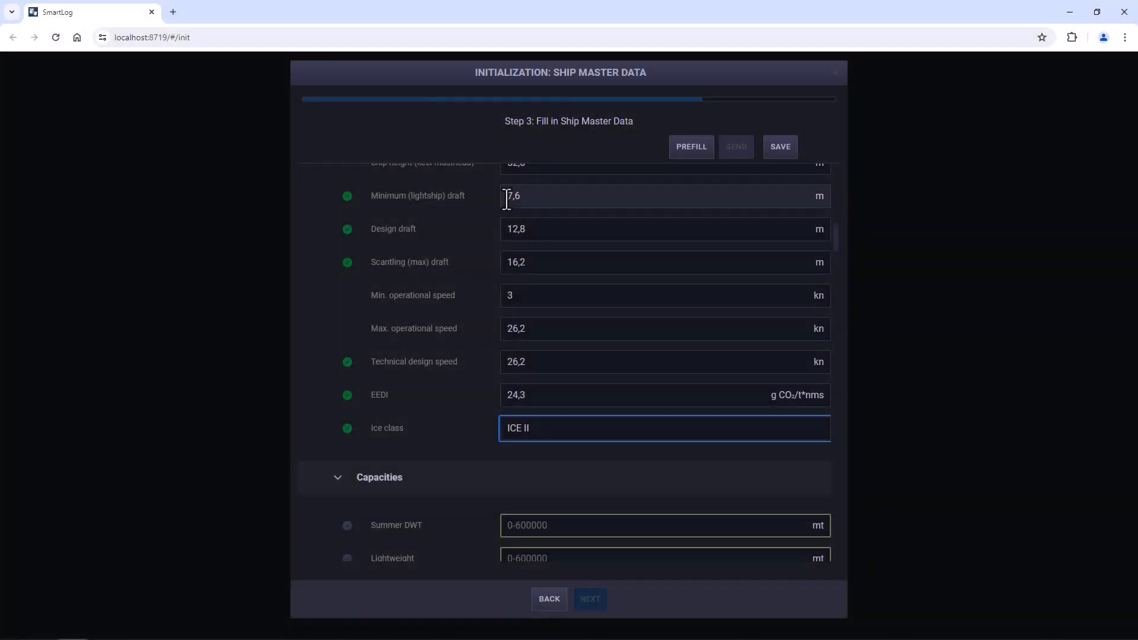
{"action": "left_click", "coordinate": [781, 155]}
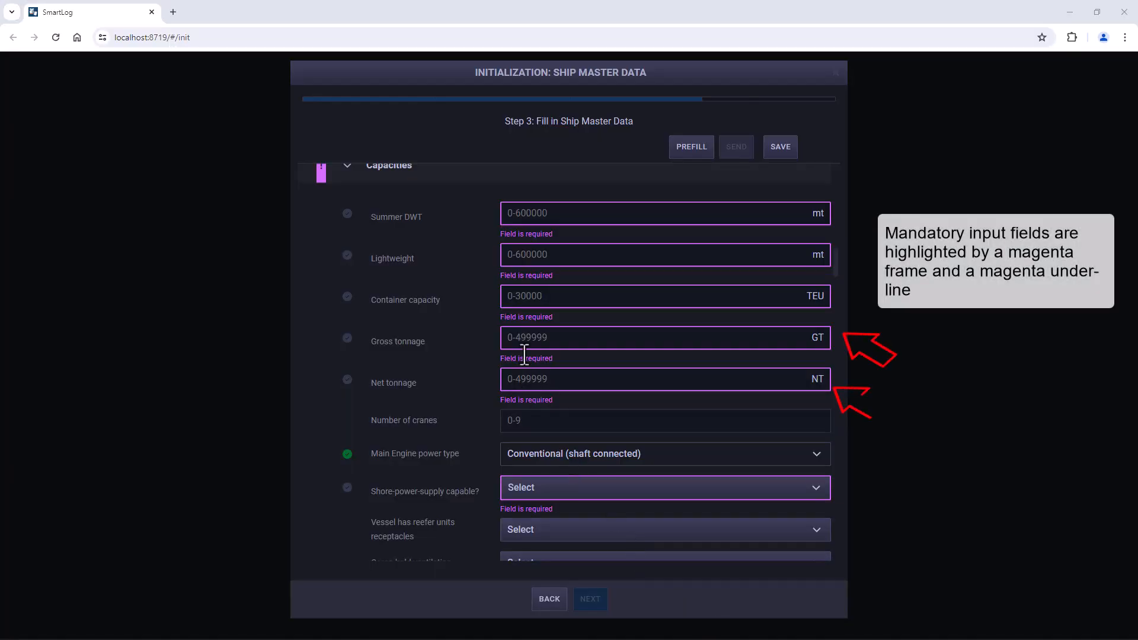
Set the summer DWT in the vessel's capacities to 33843 mt and open the lightweight value for entry
{"action": "left_click", "coordinate": [510, 214]}
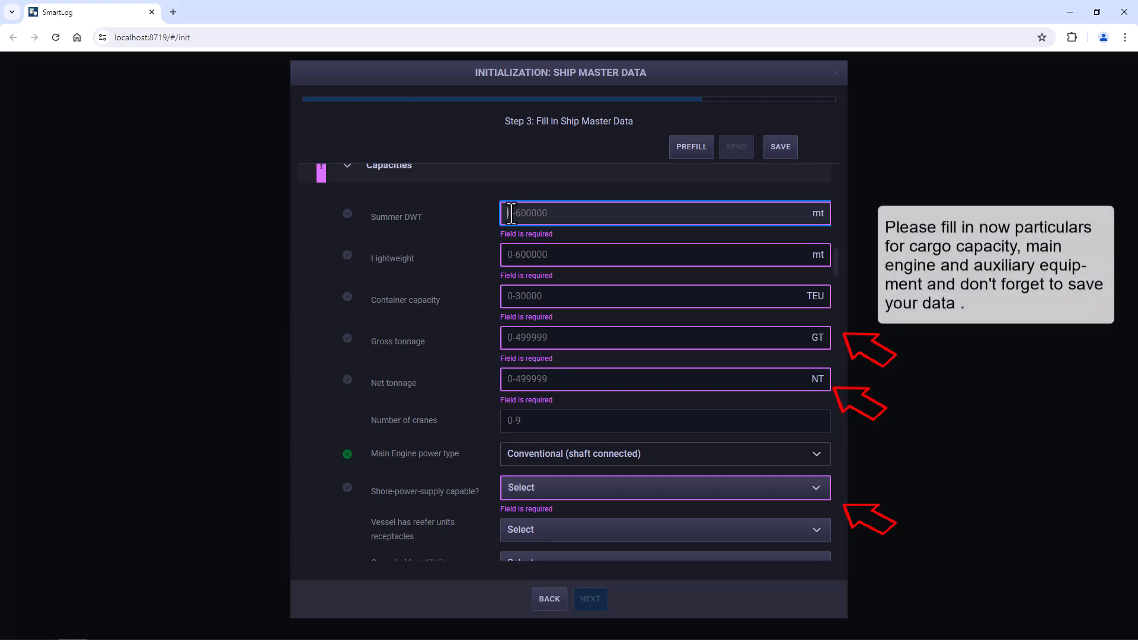
{"action": "type", "text": "33"}
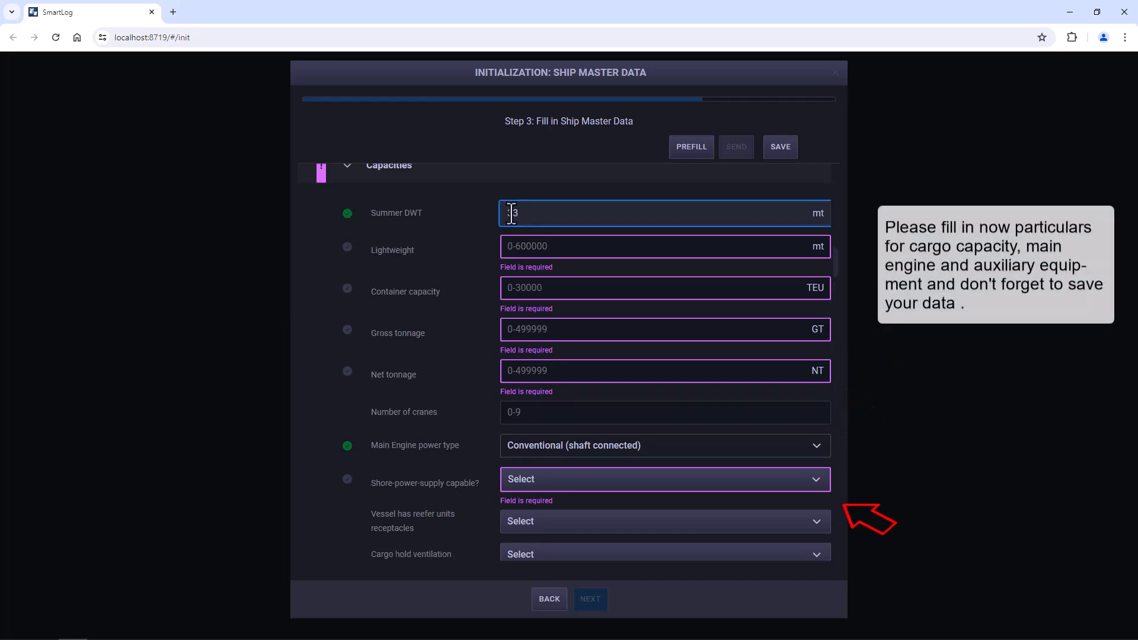
{"action": "type", "text": "843"}
{"action": "left_click", "coordinate": [520, 247]}
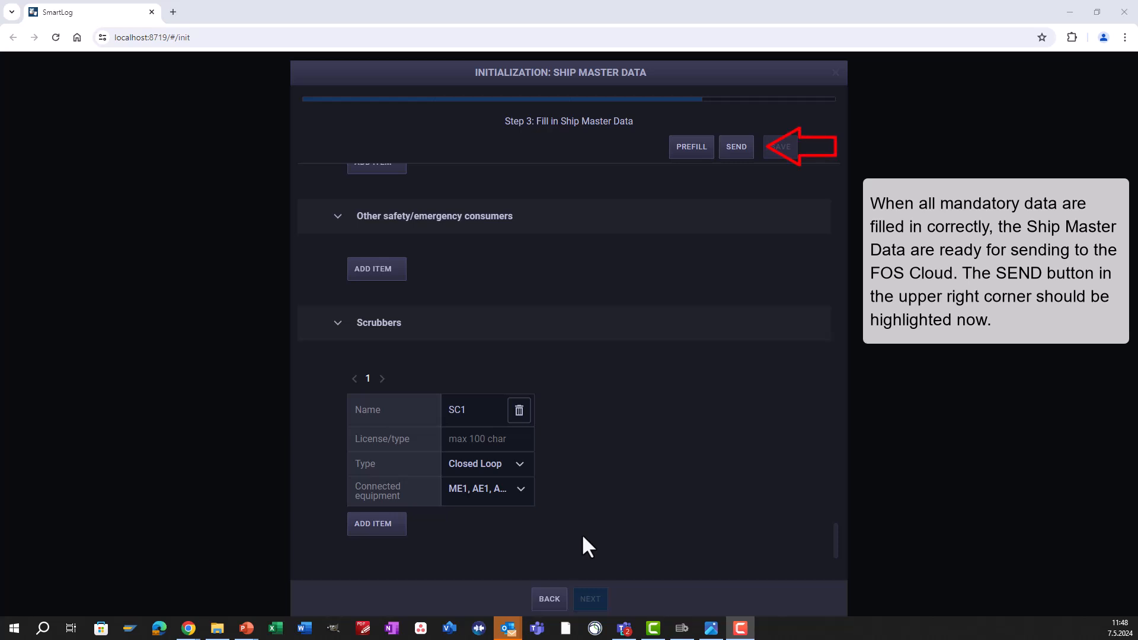
Send the completed ship master data to the FOS Cloud and collapse the data sections to check their transmission status
{"action": "left_click", "coordinate": [735, 153]}
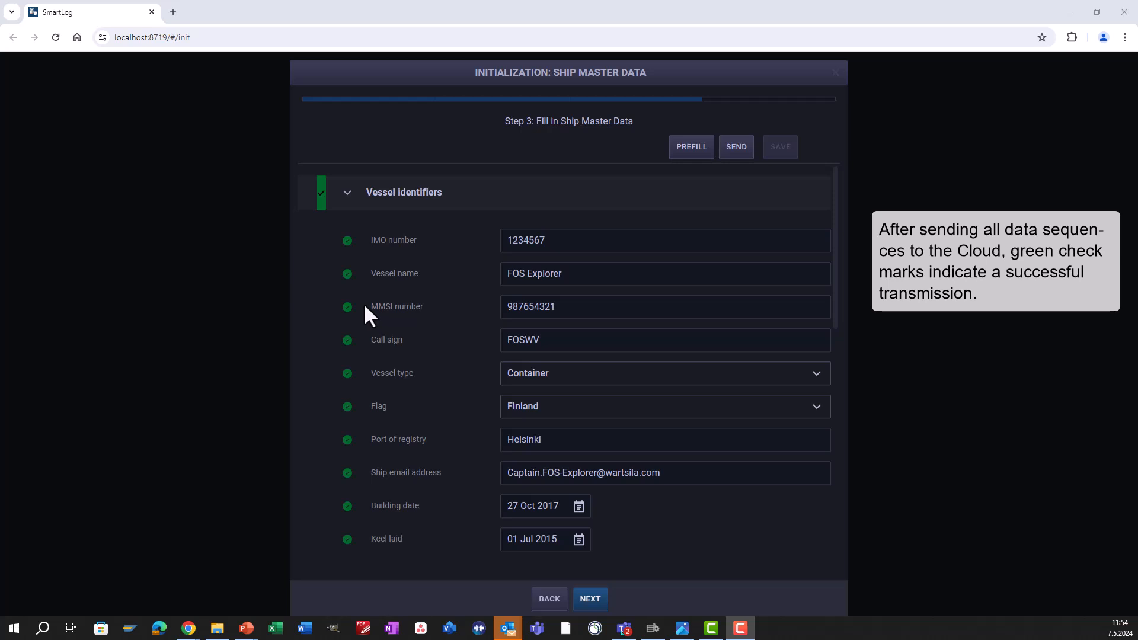
{"action": "left_click", "coordinate": [349, 196]}
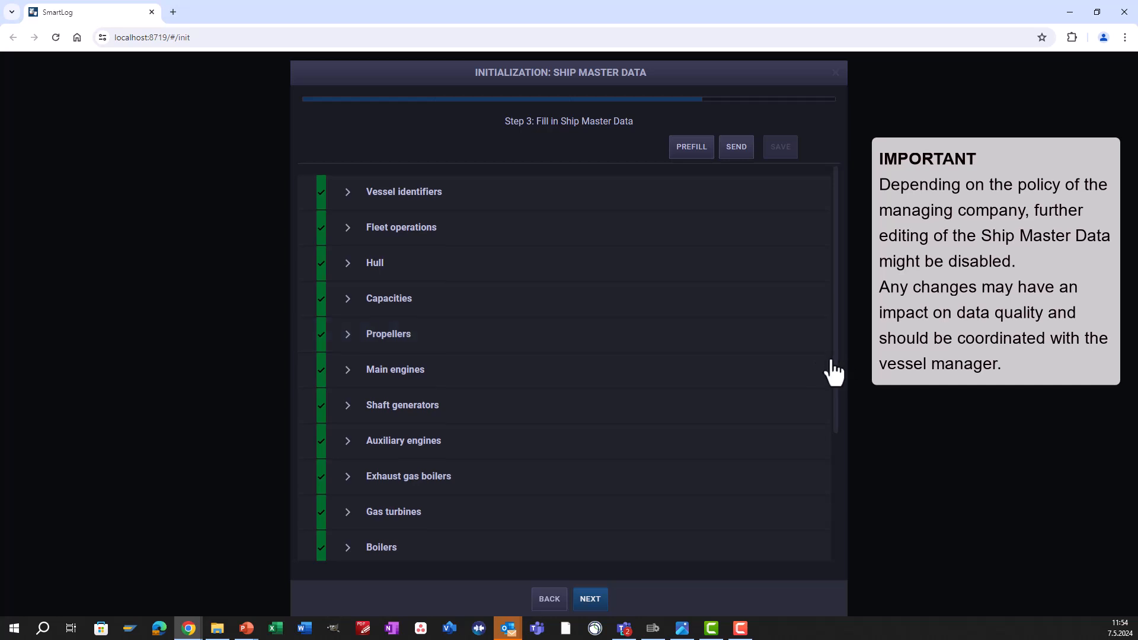
{"action": "scroll", "coordinate": [835, 372], "scroll_direction": "down", "scroll_amount": 3}
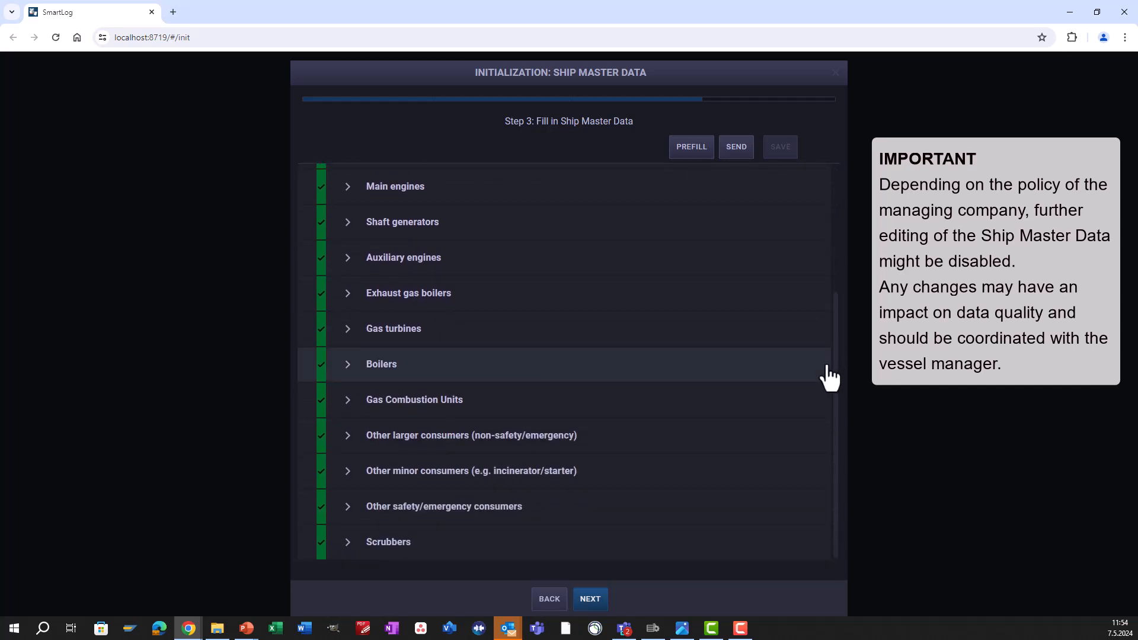